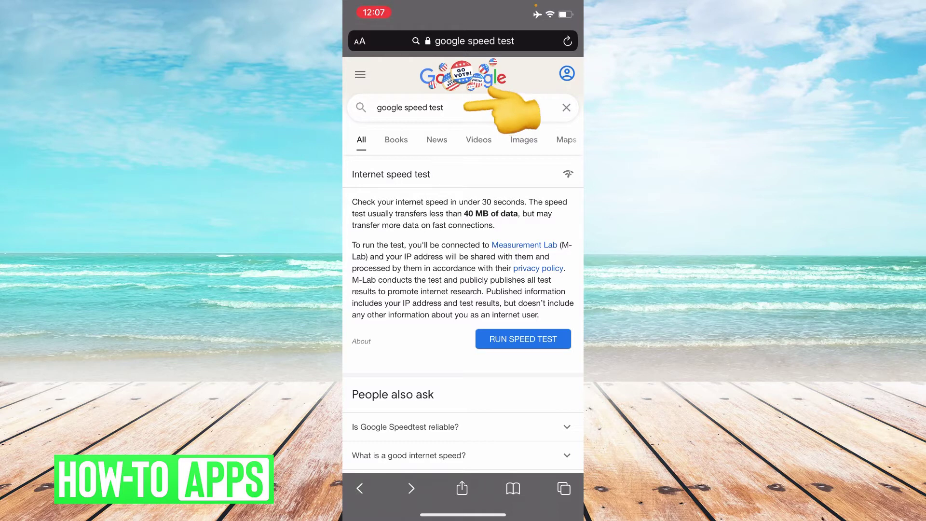
pyautogui.scroll(-5, 463, 289)
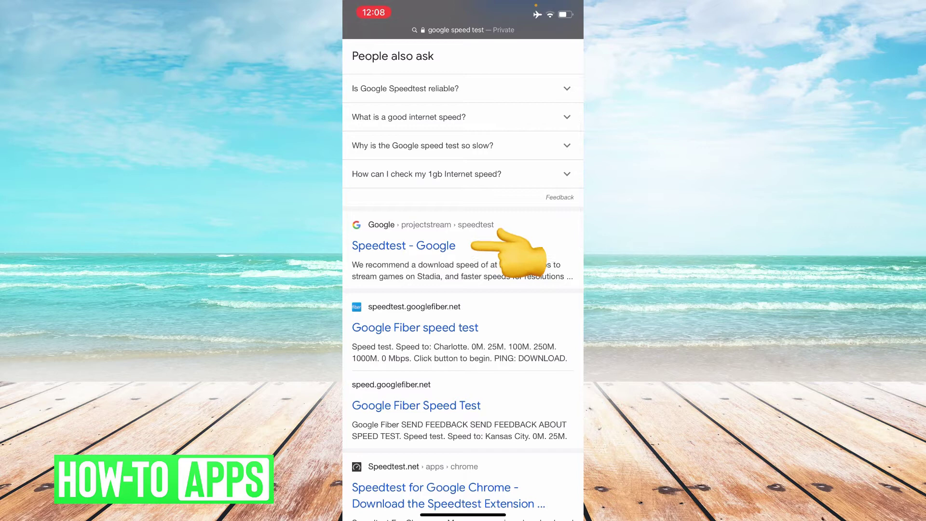
# Open the 'Speedtest - Google' result to reach the Stadia connection check page.
pyautogui.click(403, 245)
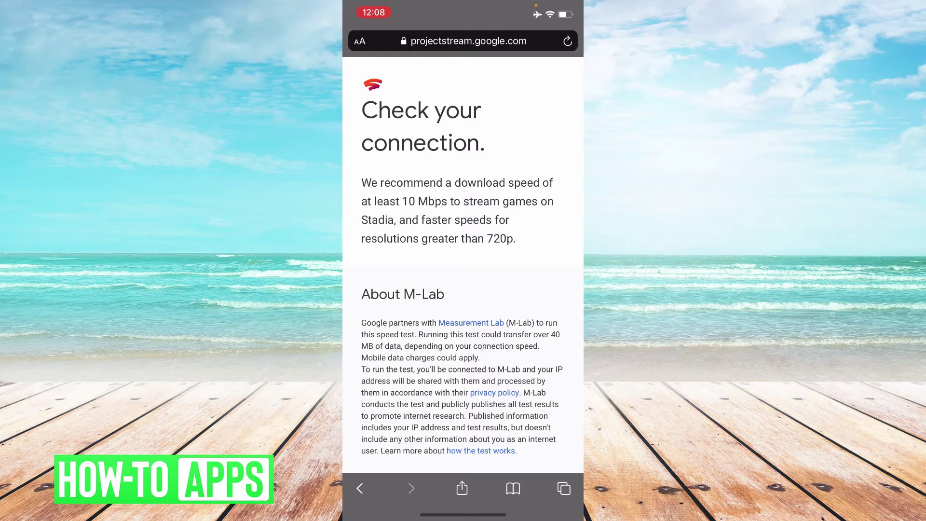
pyautogui.scroll(-5, 464, 289)
pyautogui.scroll(-3, 463, 289)
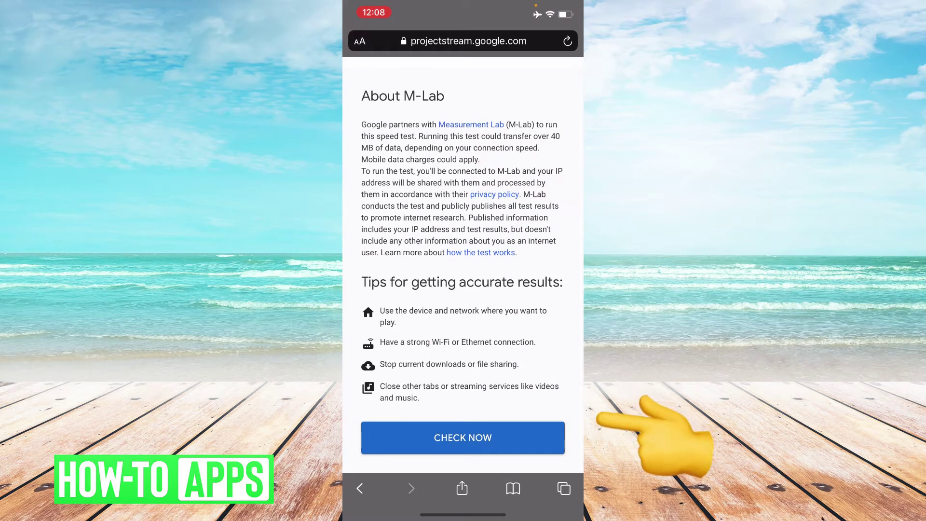
# Run CHECK NOW for a 42.152 Mbps download result, then go to the home screen.
pyautogui.click(463, 437)
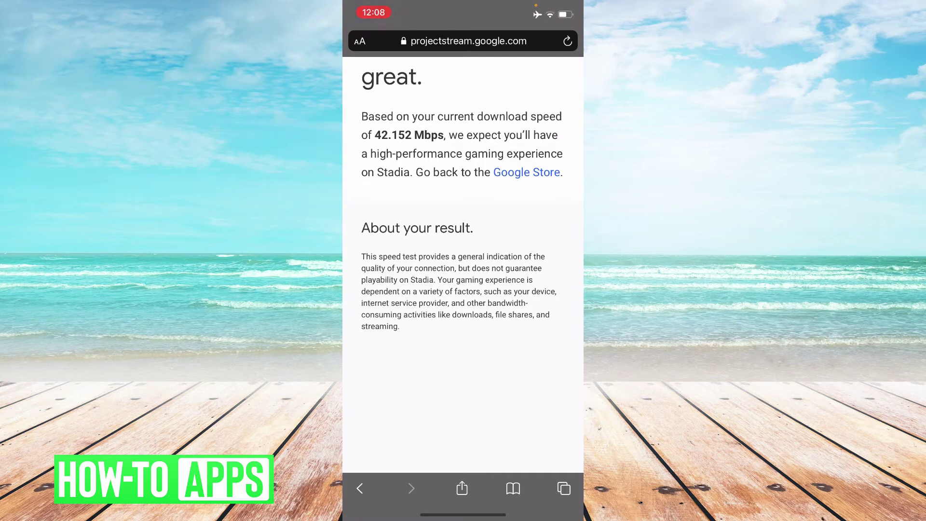
pyautogui.moveTo(463, 515); pyautogui.dragTo(463, 326)
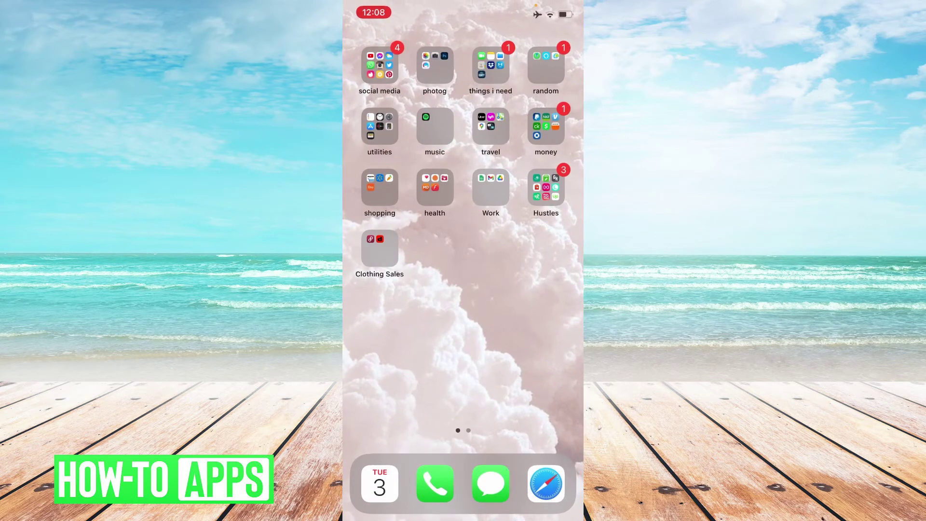
# Launch YouTube from the social media folder and open 'Asking Eachother Questions We're Scared to Ask'.
pyautogui.click(379, 66)
pyautogui.click(405, 192)
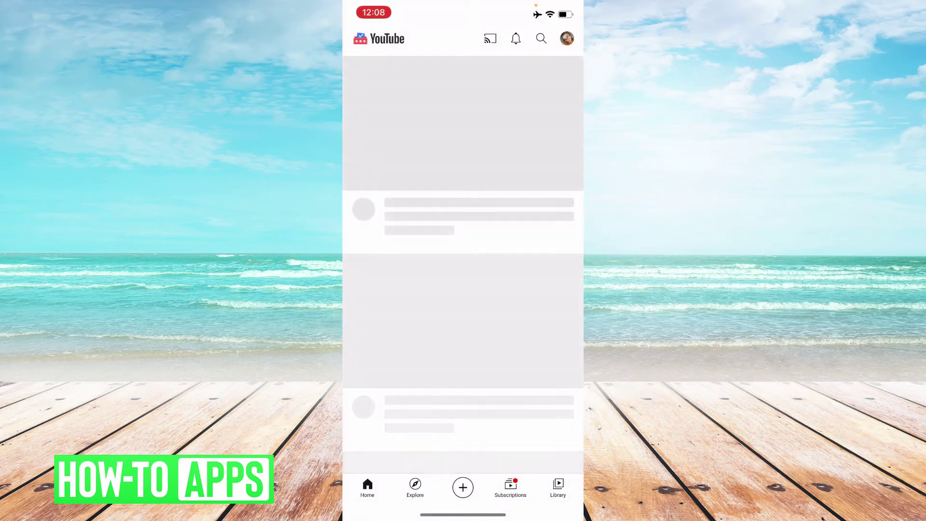
pyautogui.scroll(-1, 463, 282)
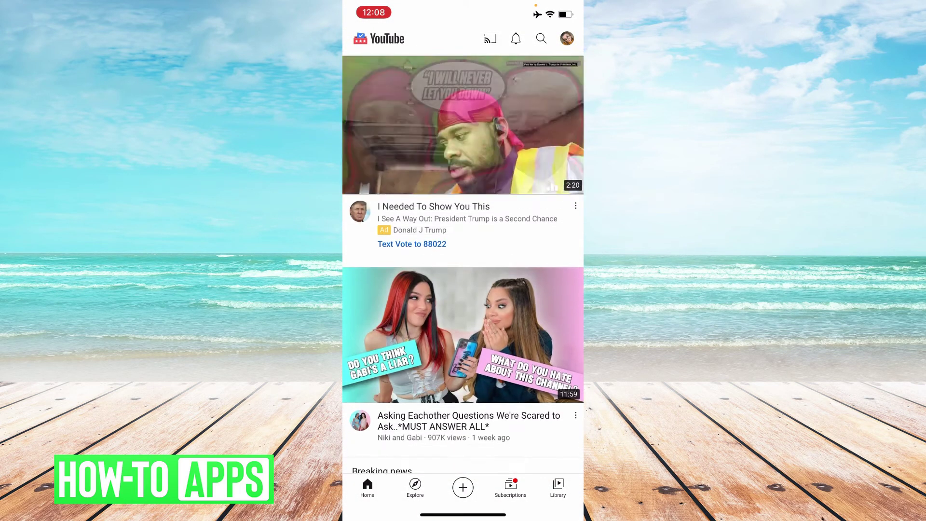
pyautogui.click(463, 334)
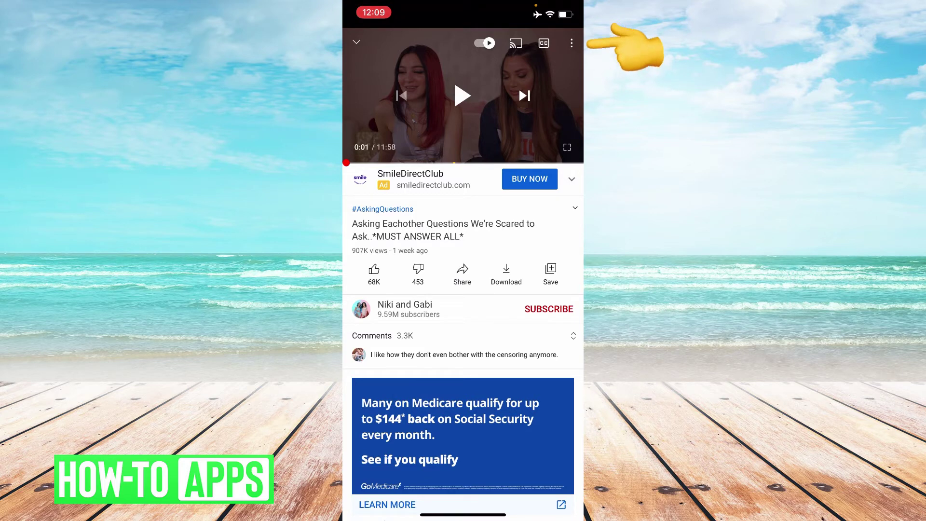
# Open the video's Quality options from the player menu, currently showing Auto (480p).
pyautogui.click(571, 43)
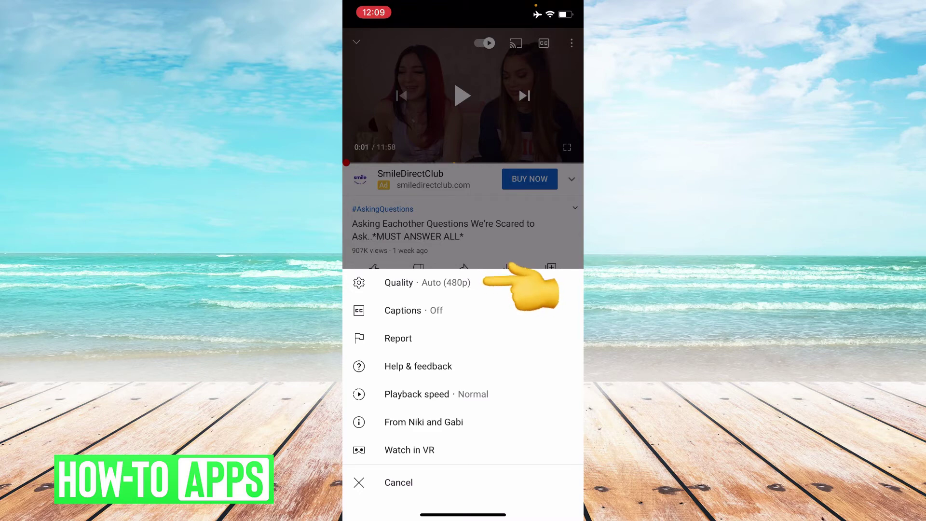
pyautogui.click(398, 282)
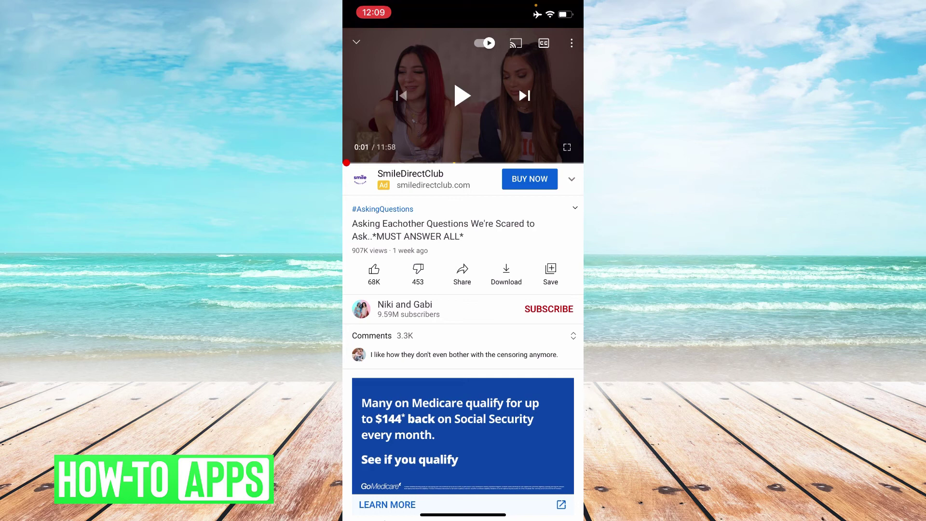
# Resume the video, then leave YouTube for the social media folder on the home screen.
pyautogui.click(462, 95)
pyautogui.moveTo(463, 514); pyautogui.dragTo(463, 290)
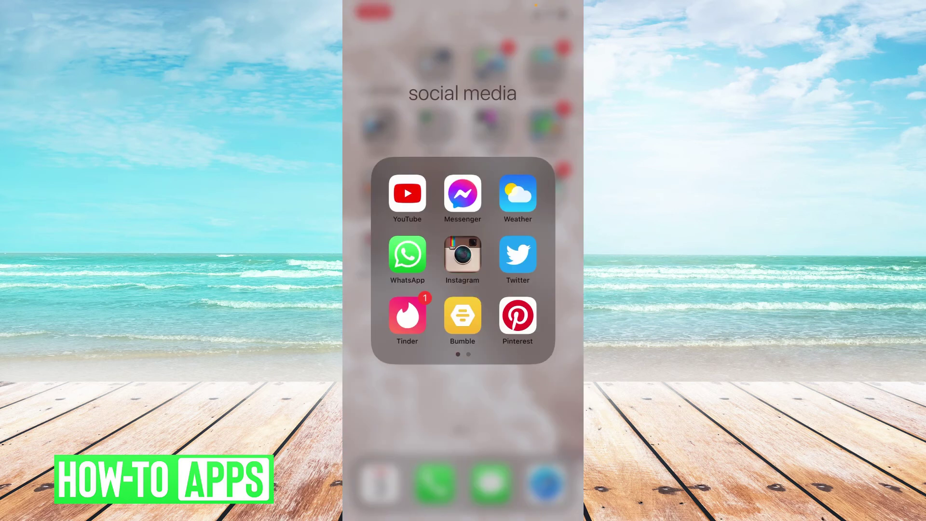